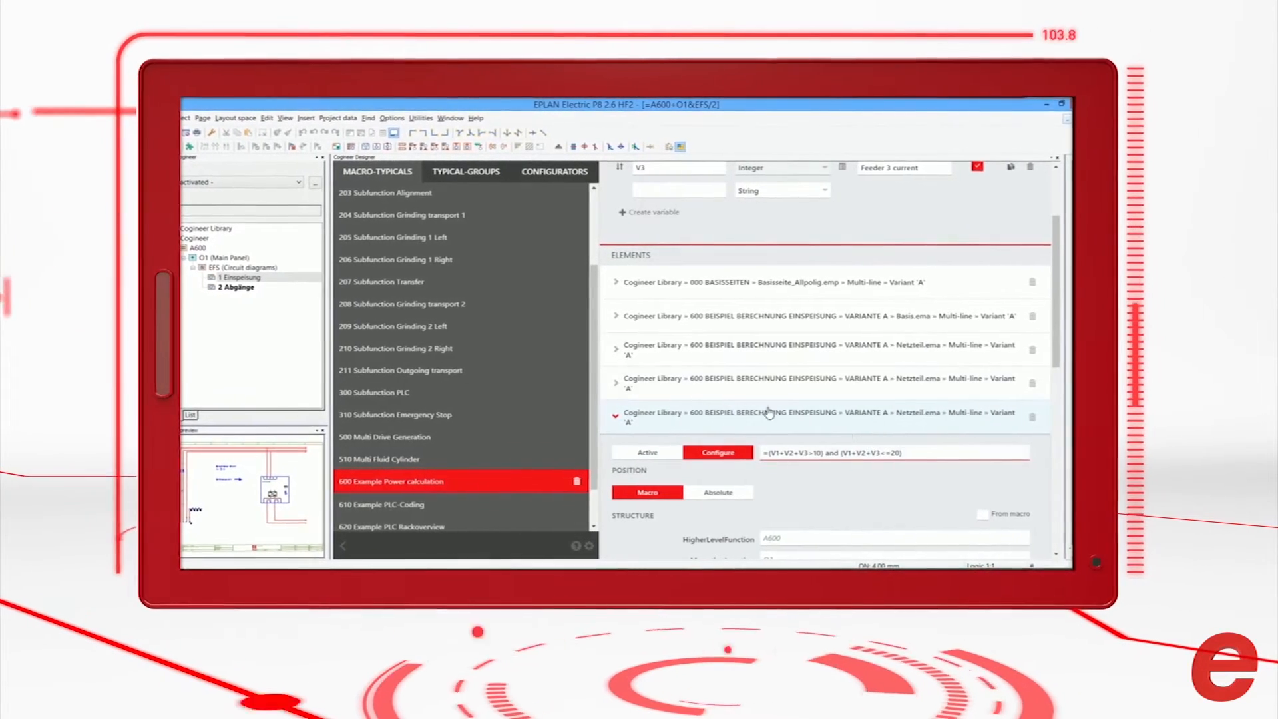
Step: Inspect an element's condition formula, then launch the Grindingmachine configurator in the Project Builder
click(615, 385)
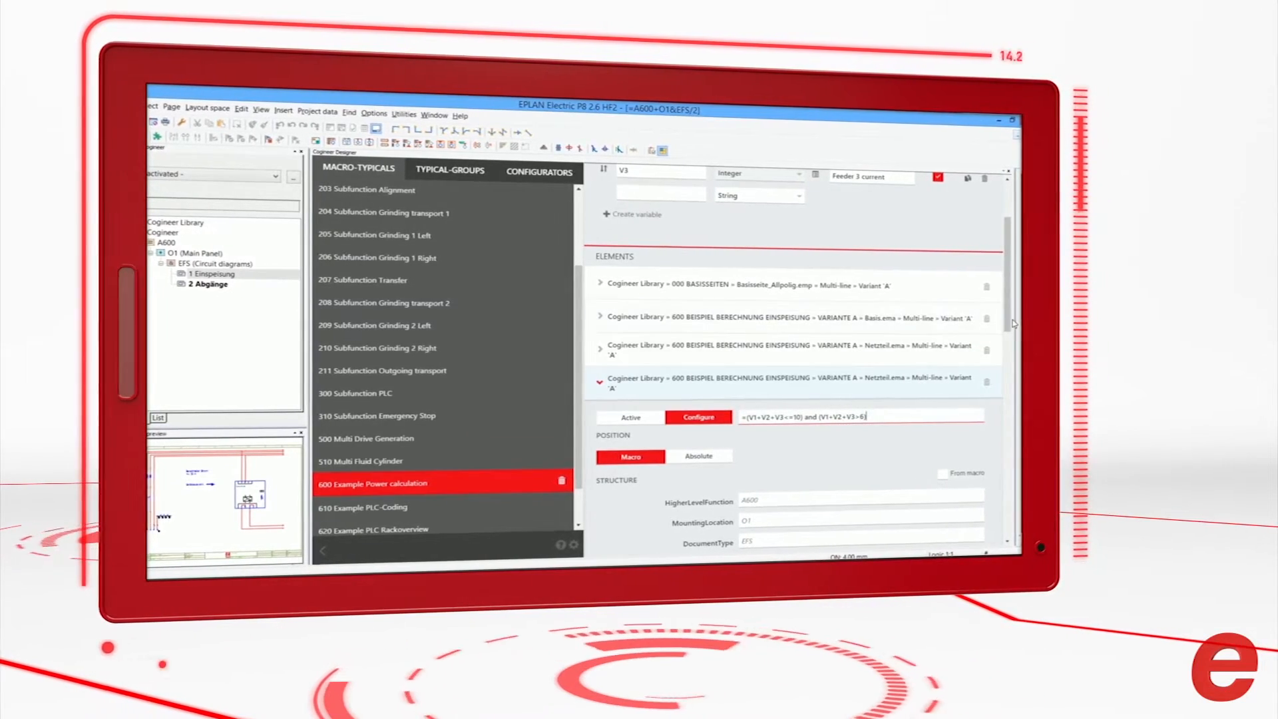
drag(1011, 323, 1013, 264)
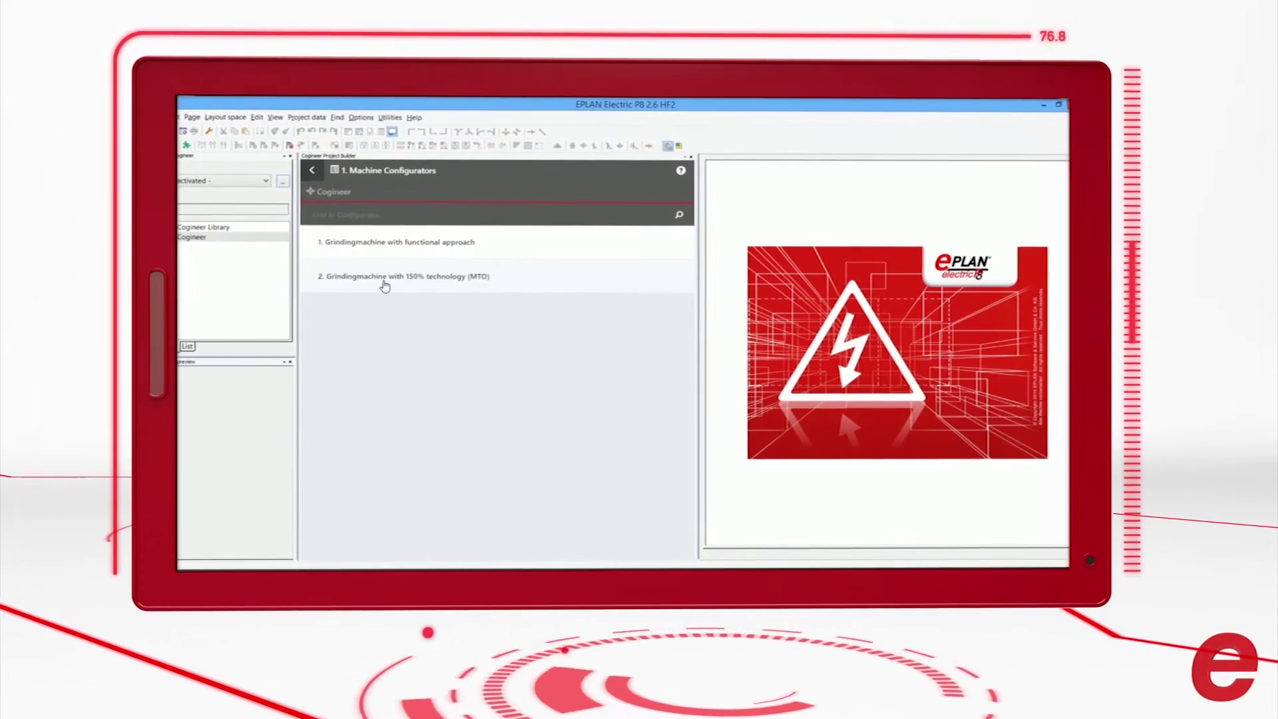
click(385, 279)
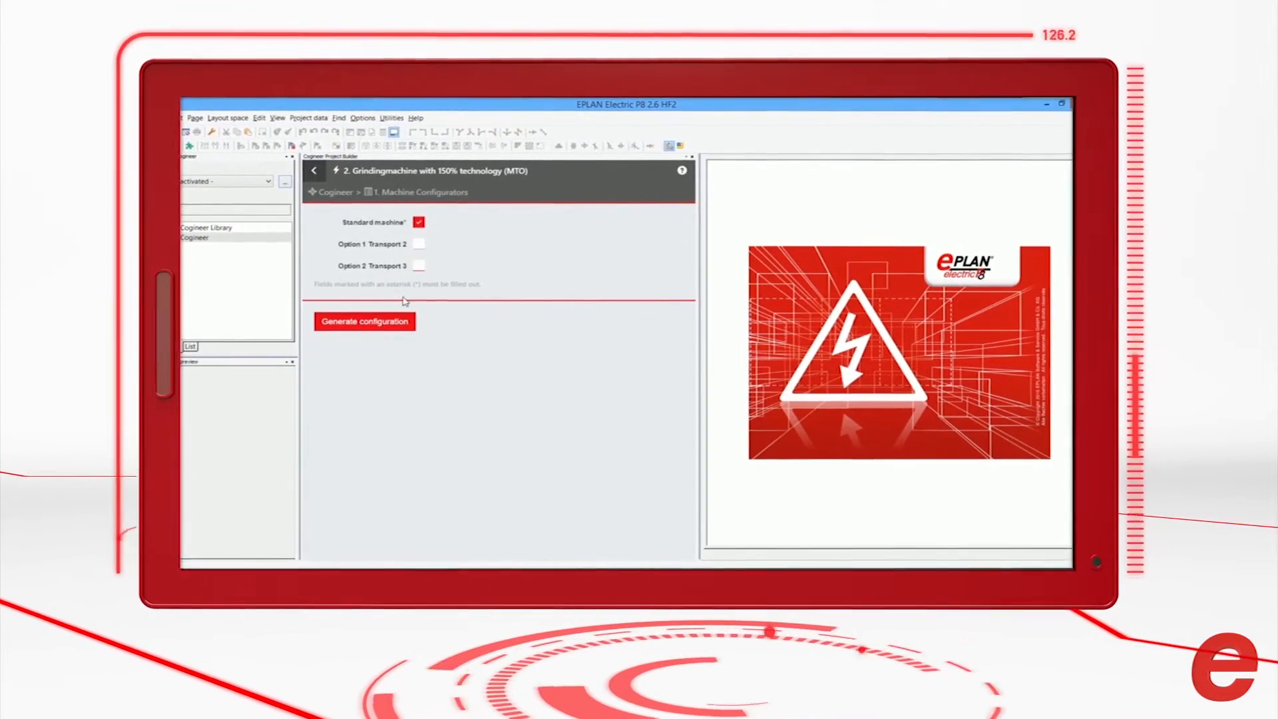
Step: Generate the ZS1 Field Main Panel schematics and browse to the EFS1 power-circuit pages
click(356, 320)
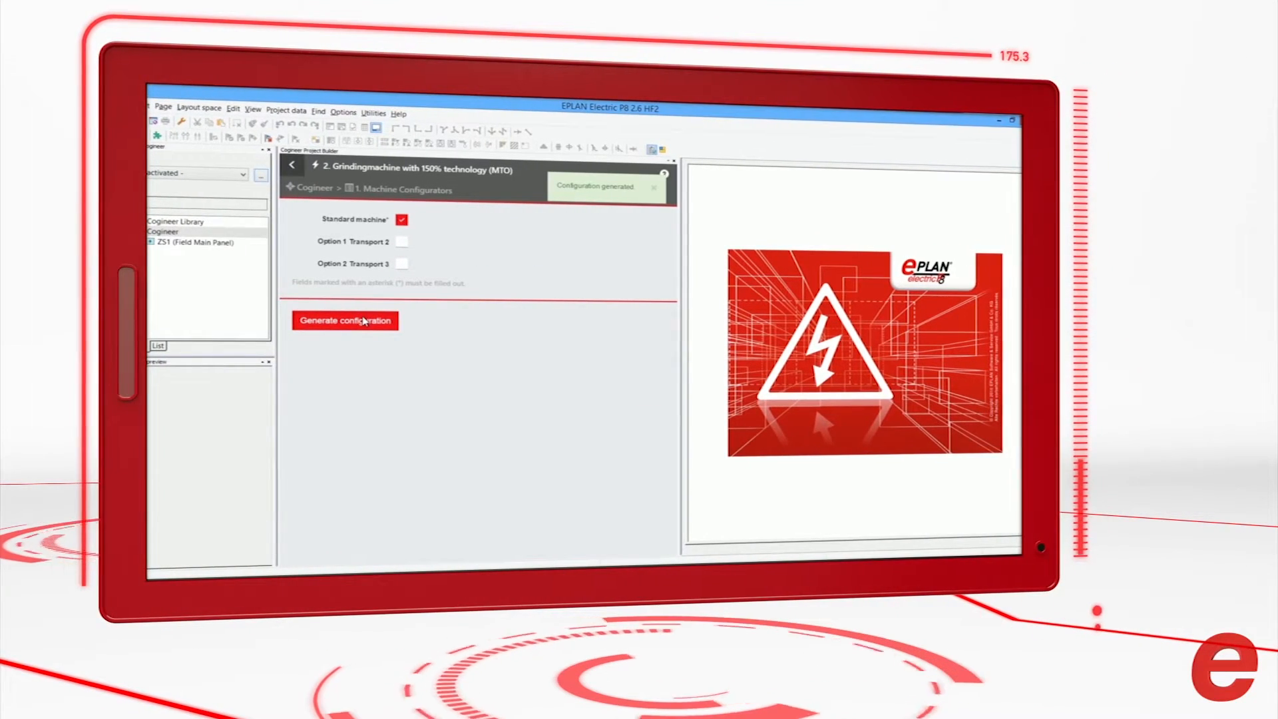
double_click(175, 244)
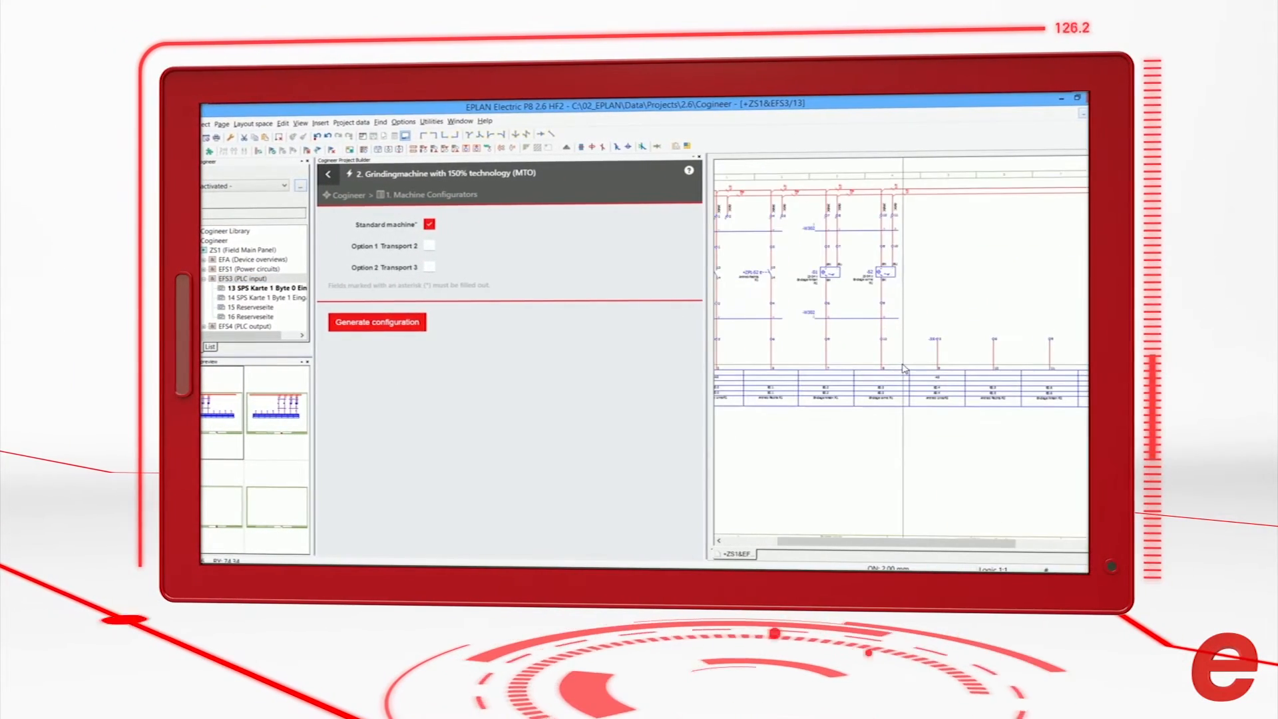
key(Page_Down)
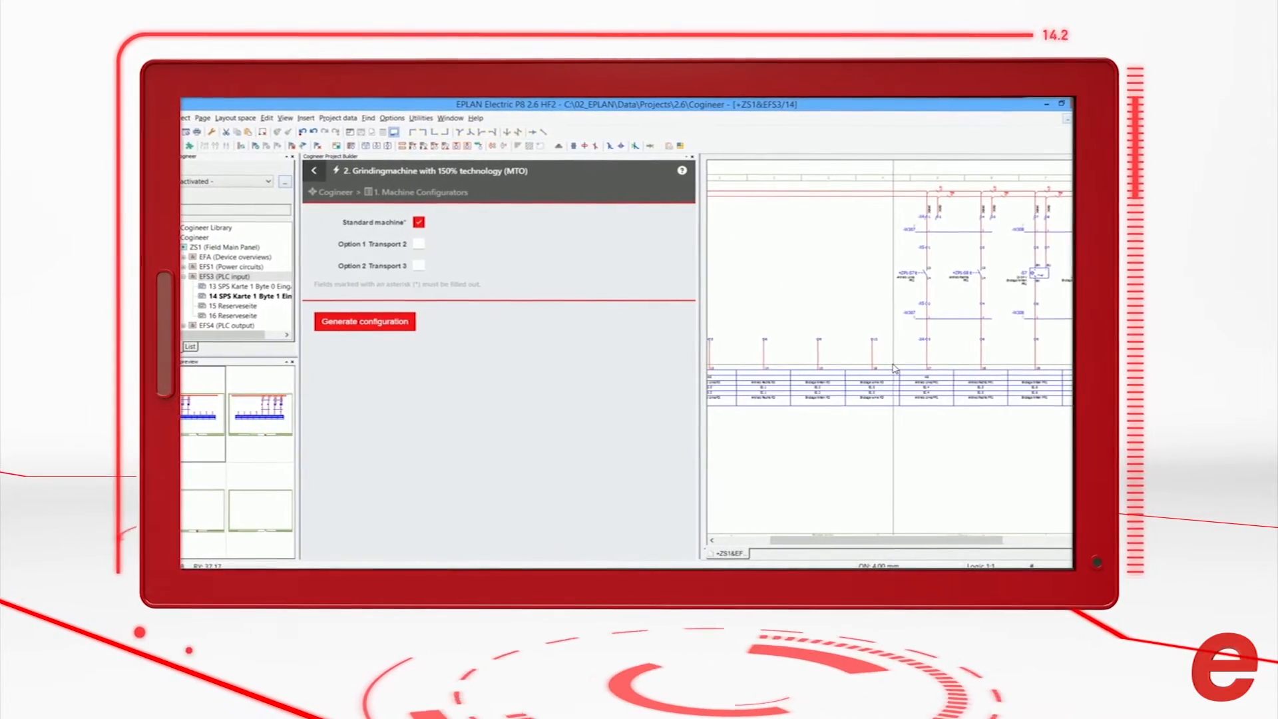
click(247, 267)
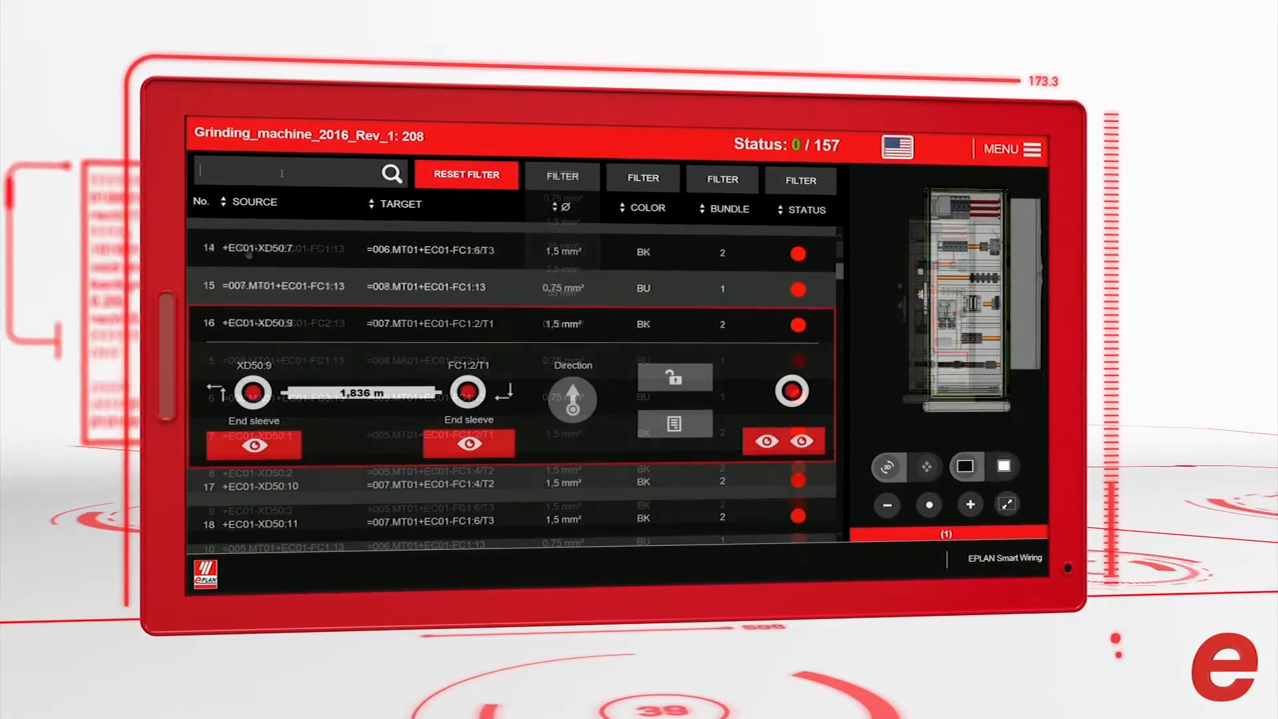
text(1.1)
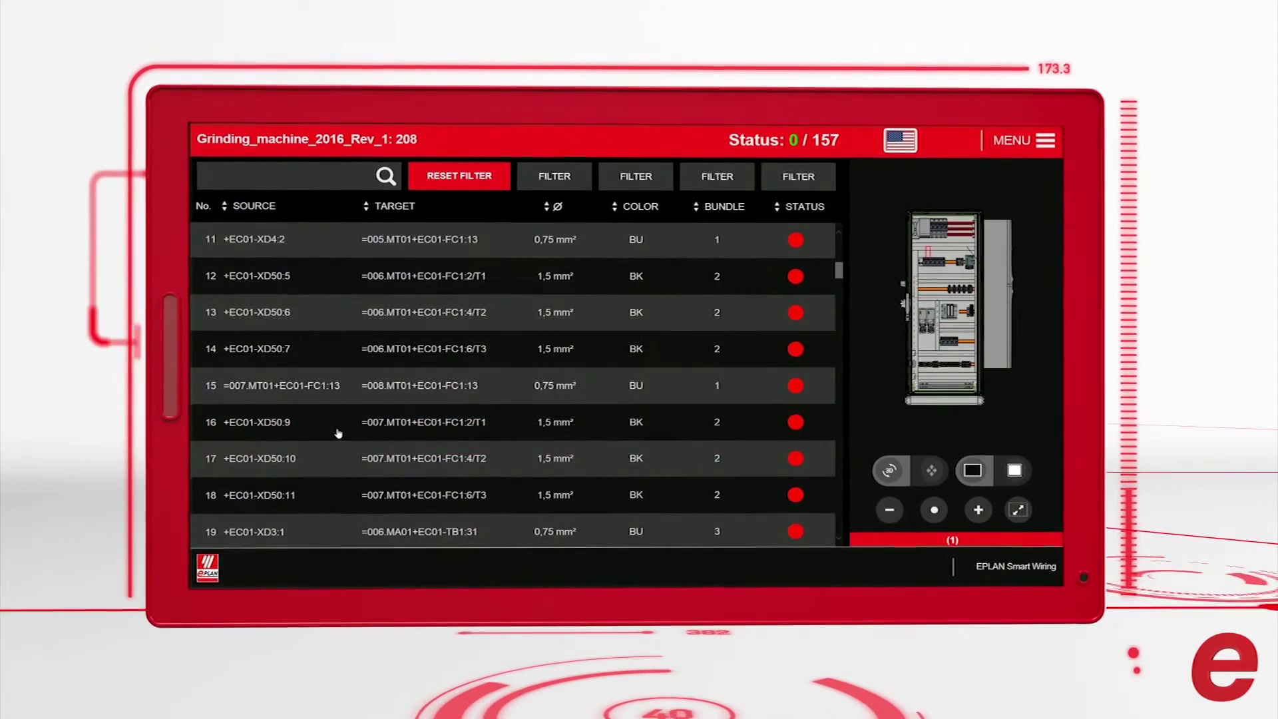
Step: Expand the details of wire-list connection 16 (XD50:9 to FC1:2/T1)
click(339, 432)
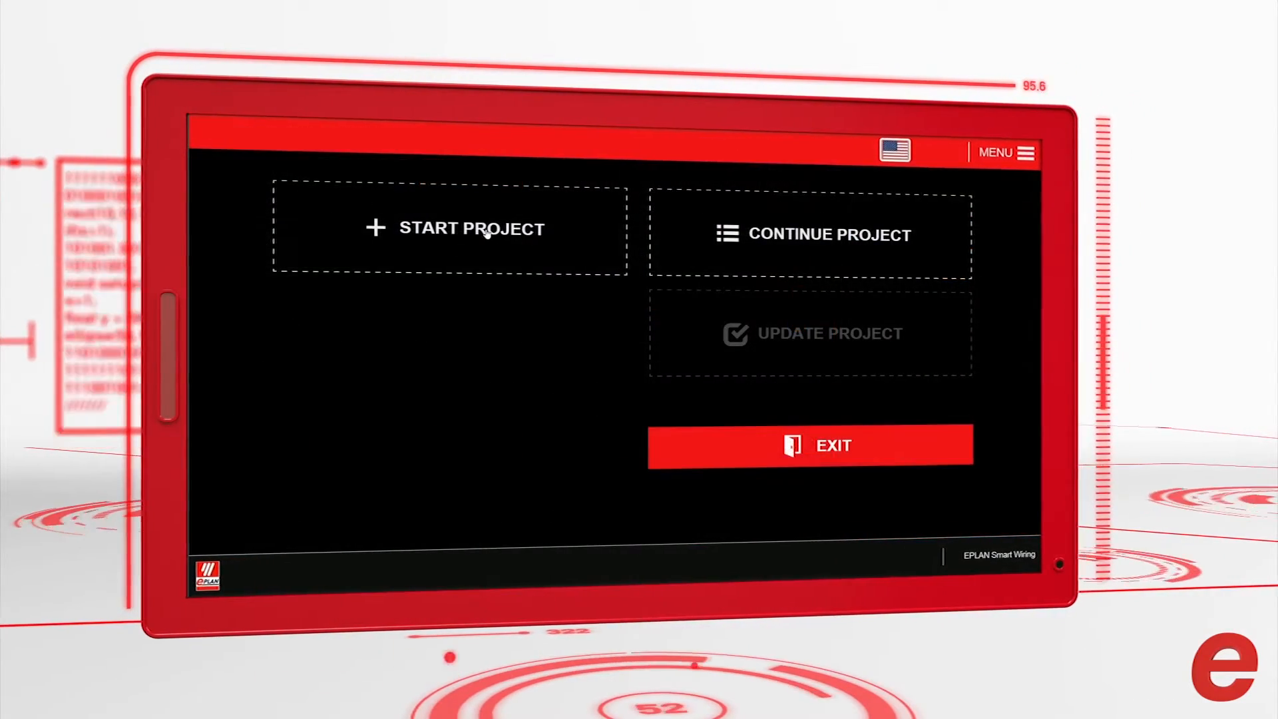
Step: Start Grinding_machine_2016_Rev_1.epdz and update it with the Rev_2 revision file
click(503, 243)
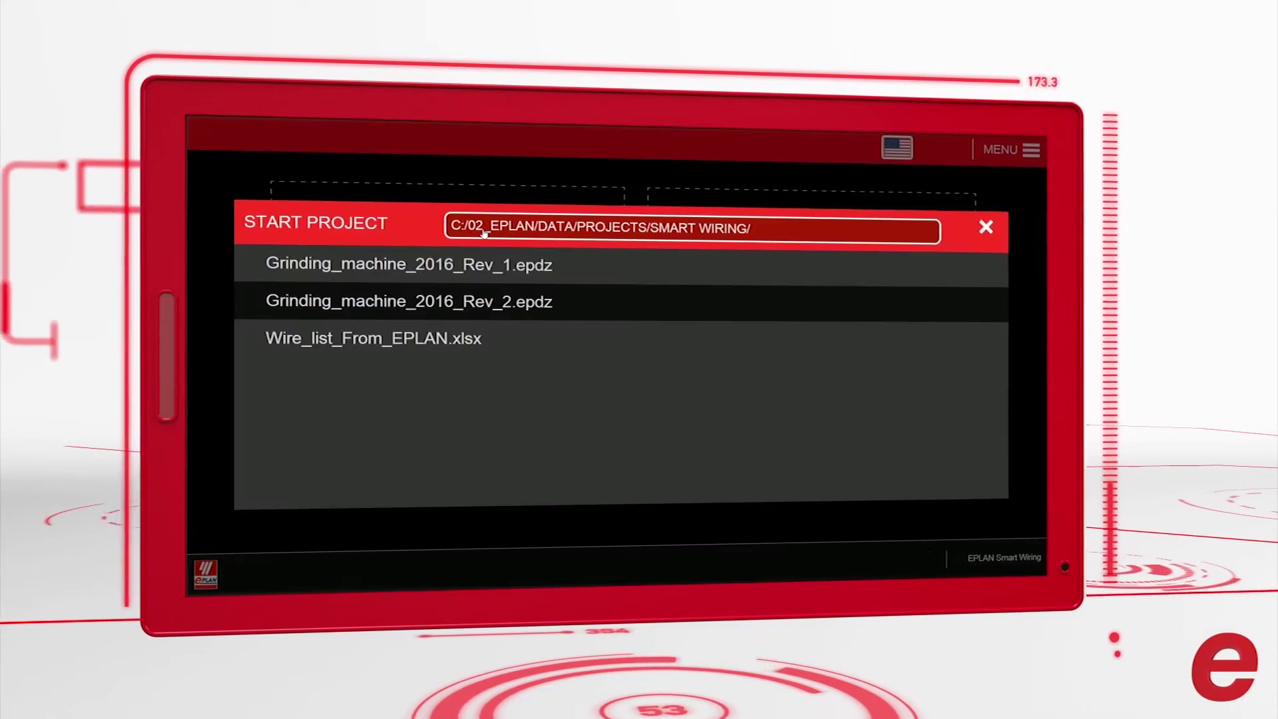
click(461, 268)
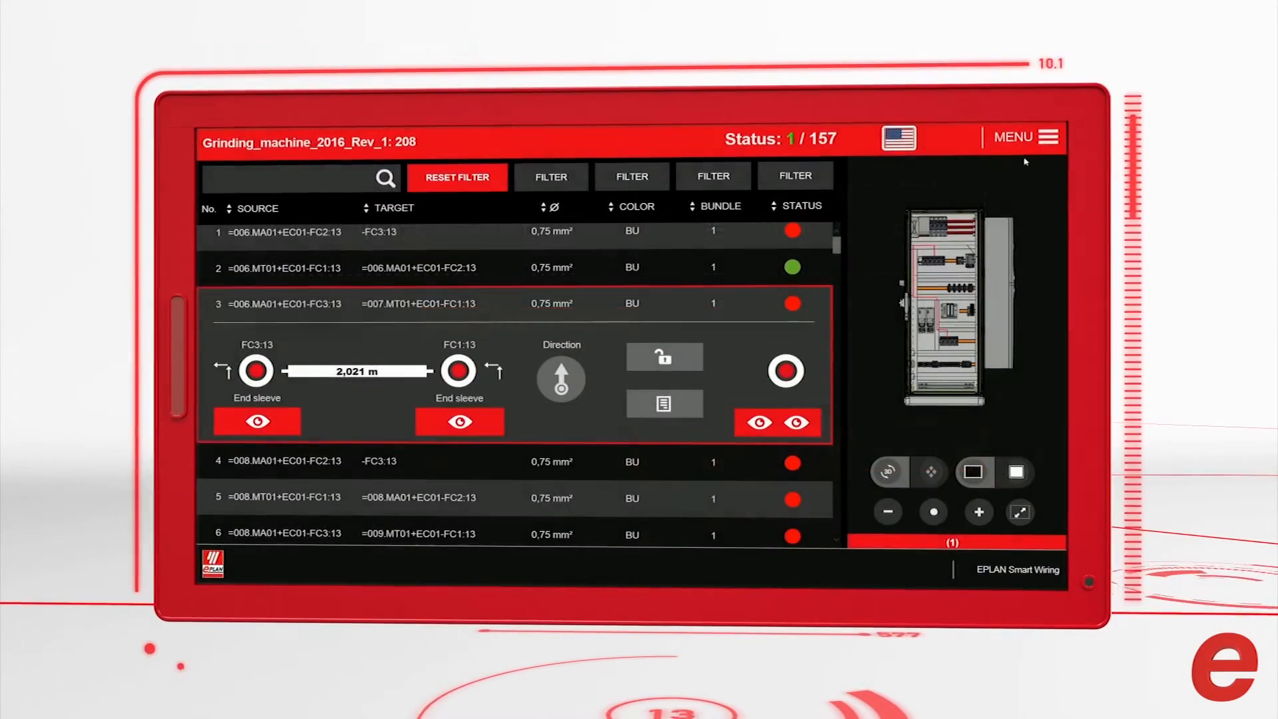
click(1019, 136)
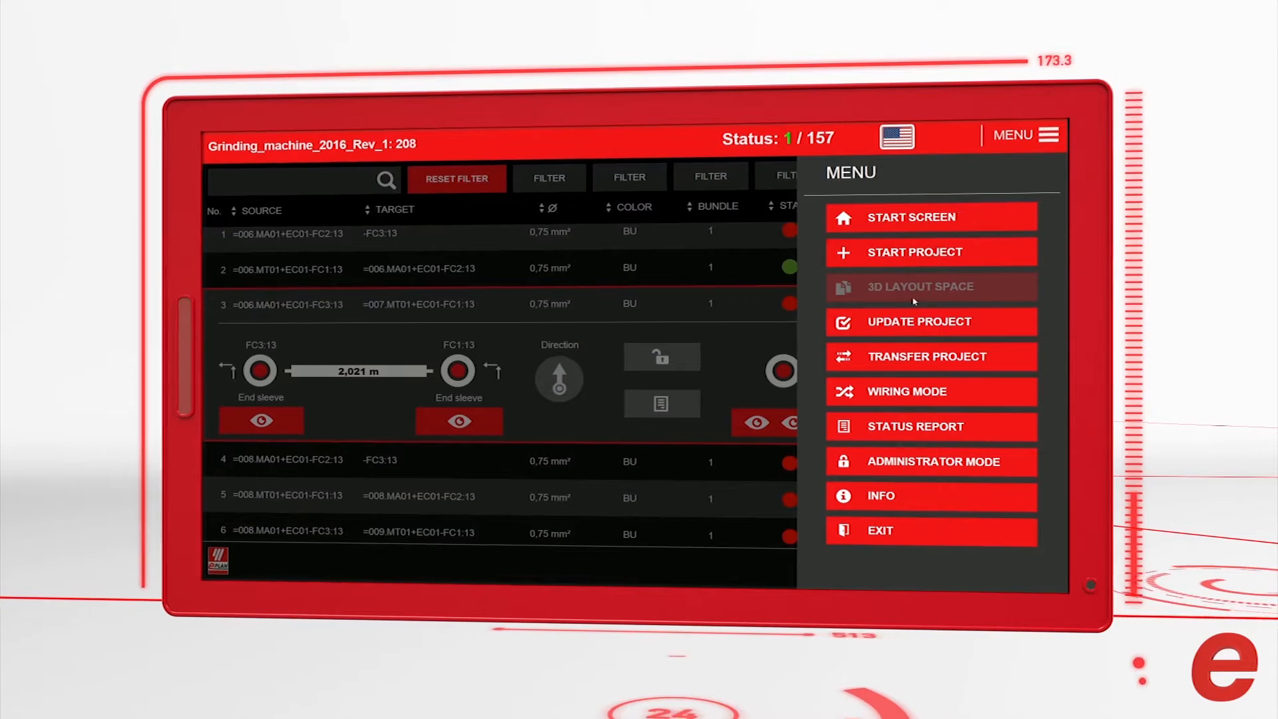
click(909, 323)
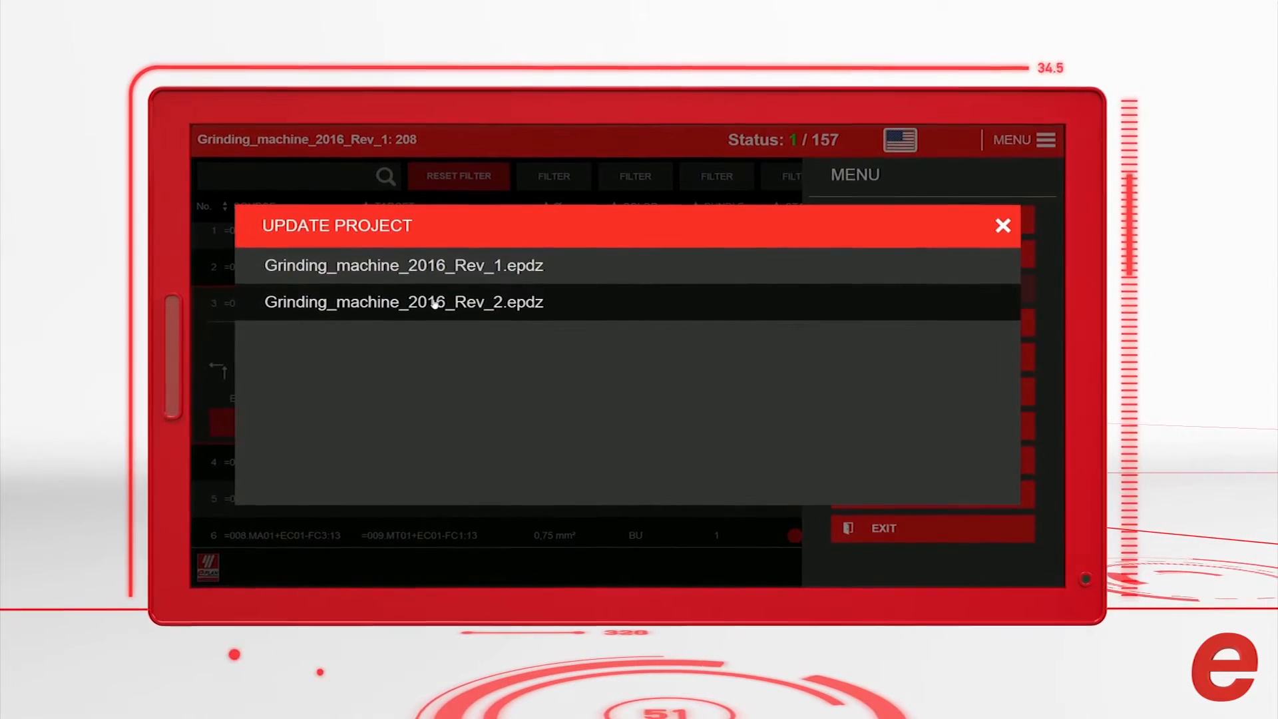
click(436, 303)
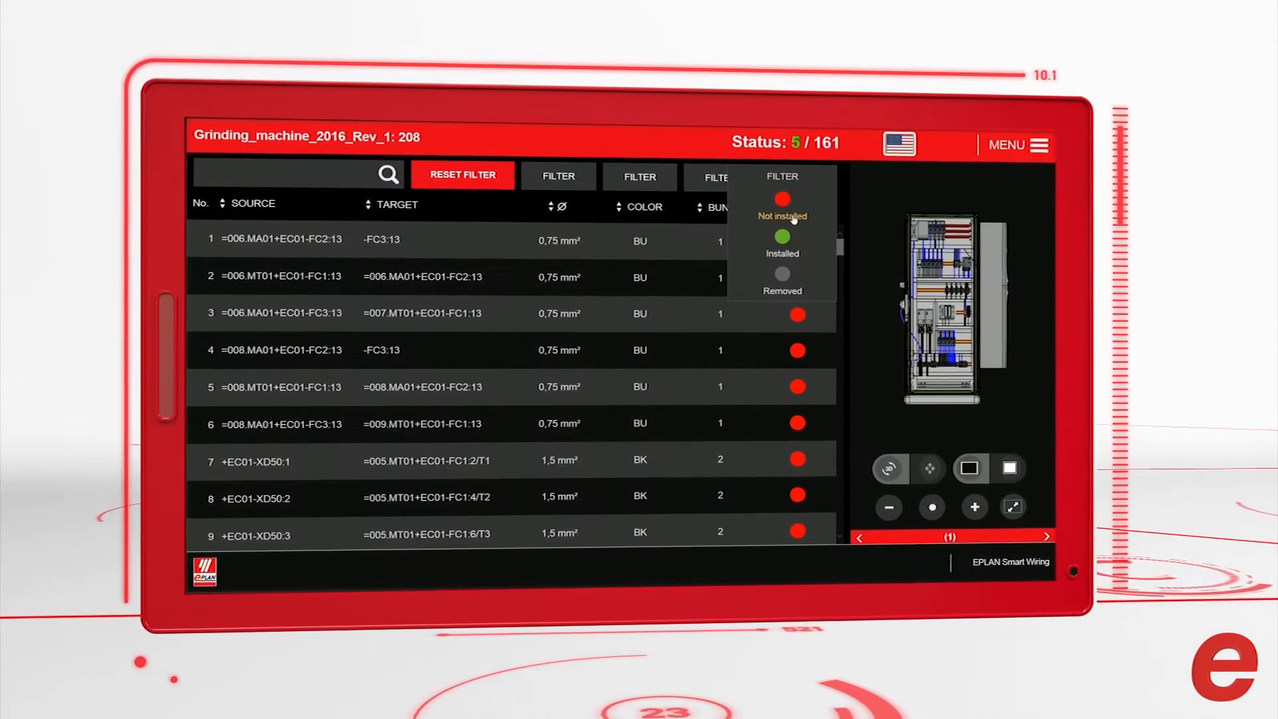
Step: Filter the wire list to Removed connections and show the first one's FC1:1 target in 3D
click(784, 277)
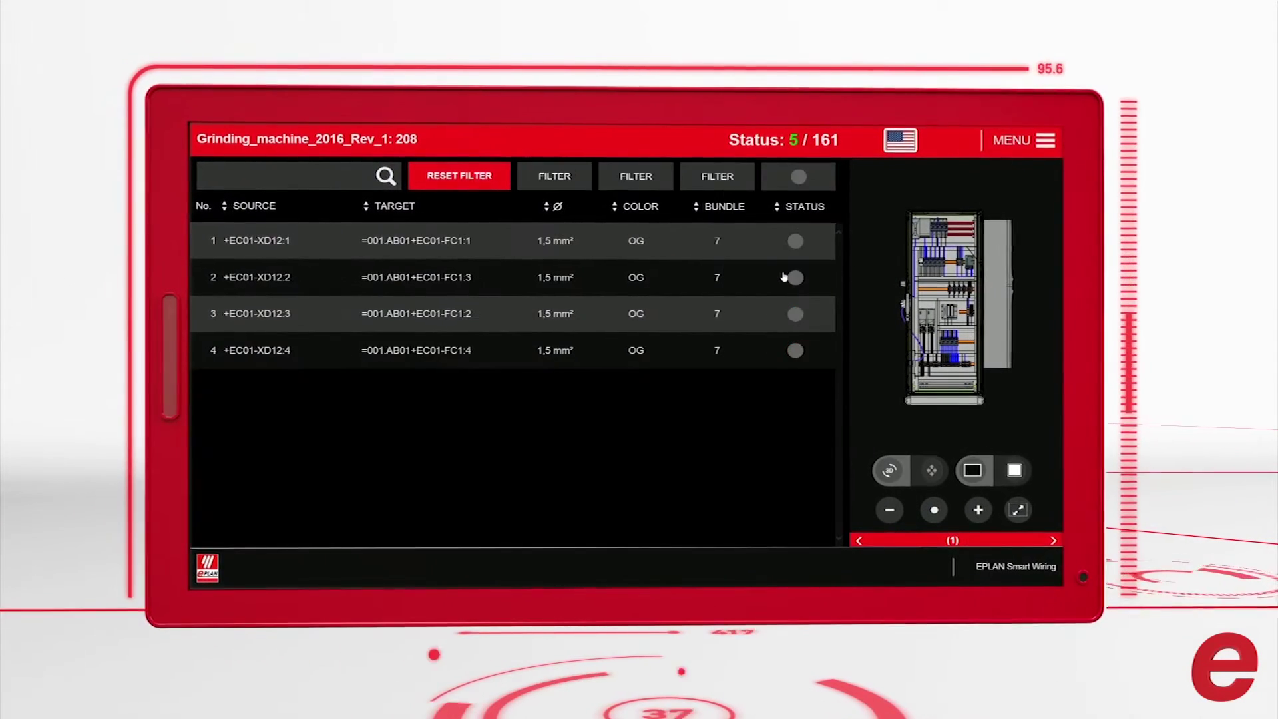
click(270, 249)
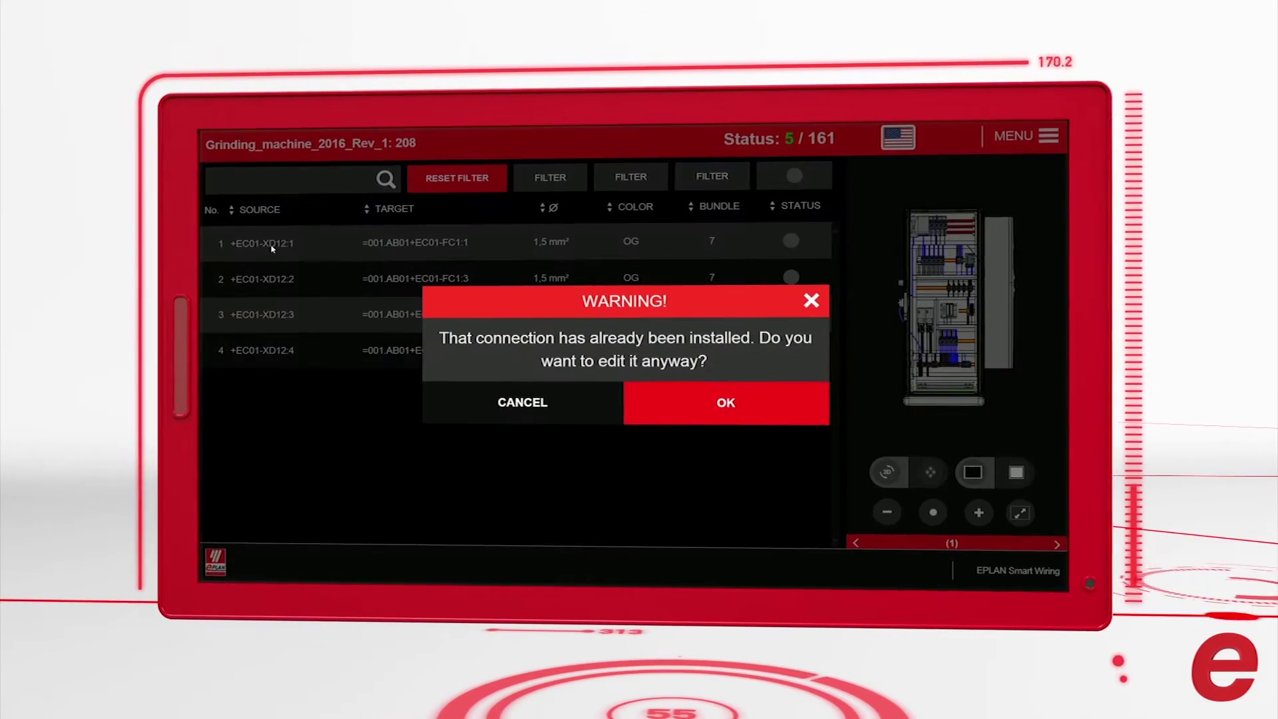
click(711, 406)
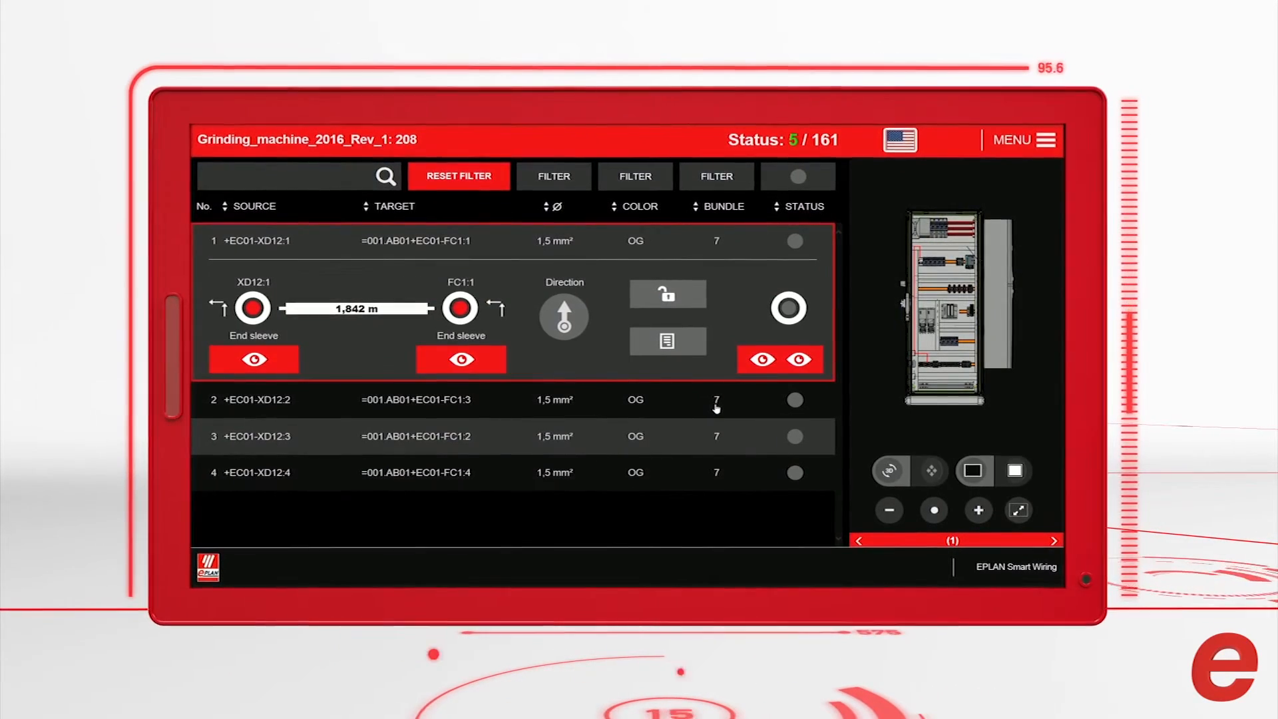
click(470, 360)
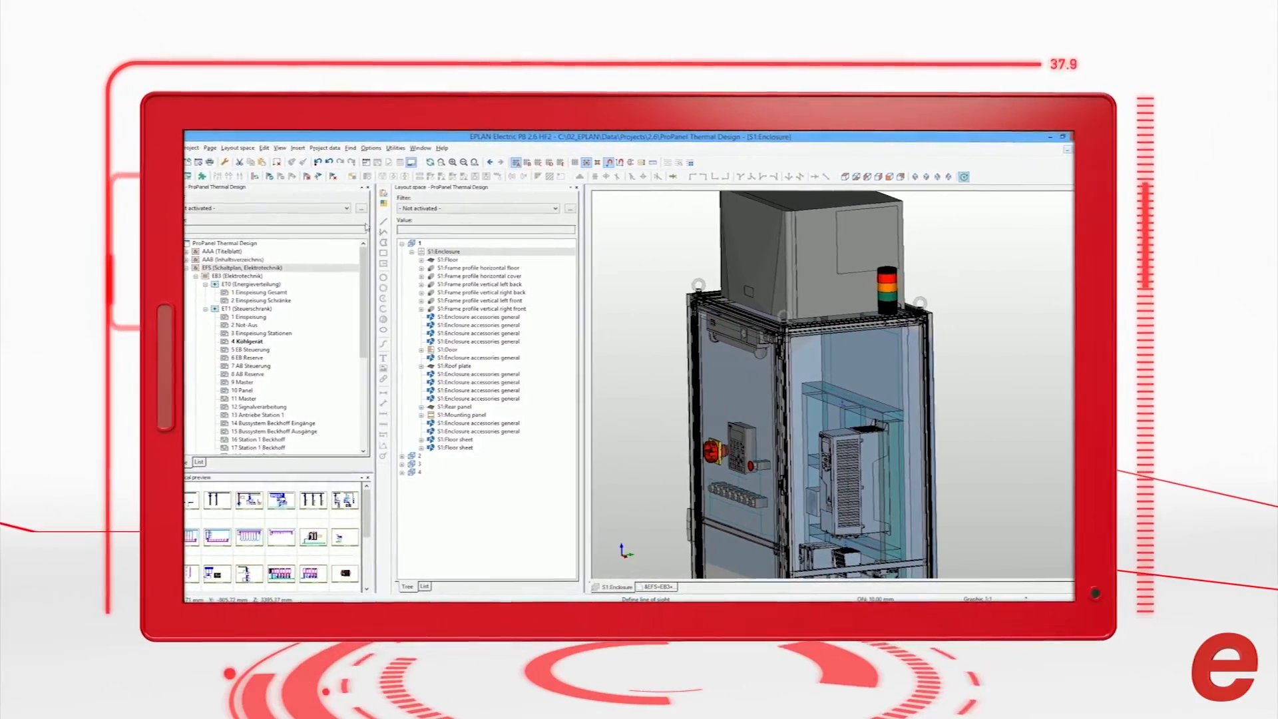
Step: Display the optimally air-conditioned areas overlay on the 3D enclosure via View > Thermal design
click(295, 146)
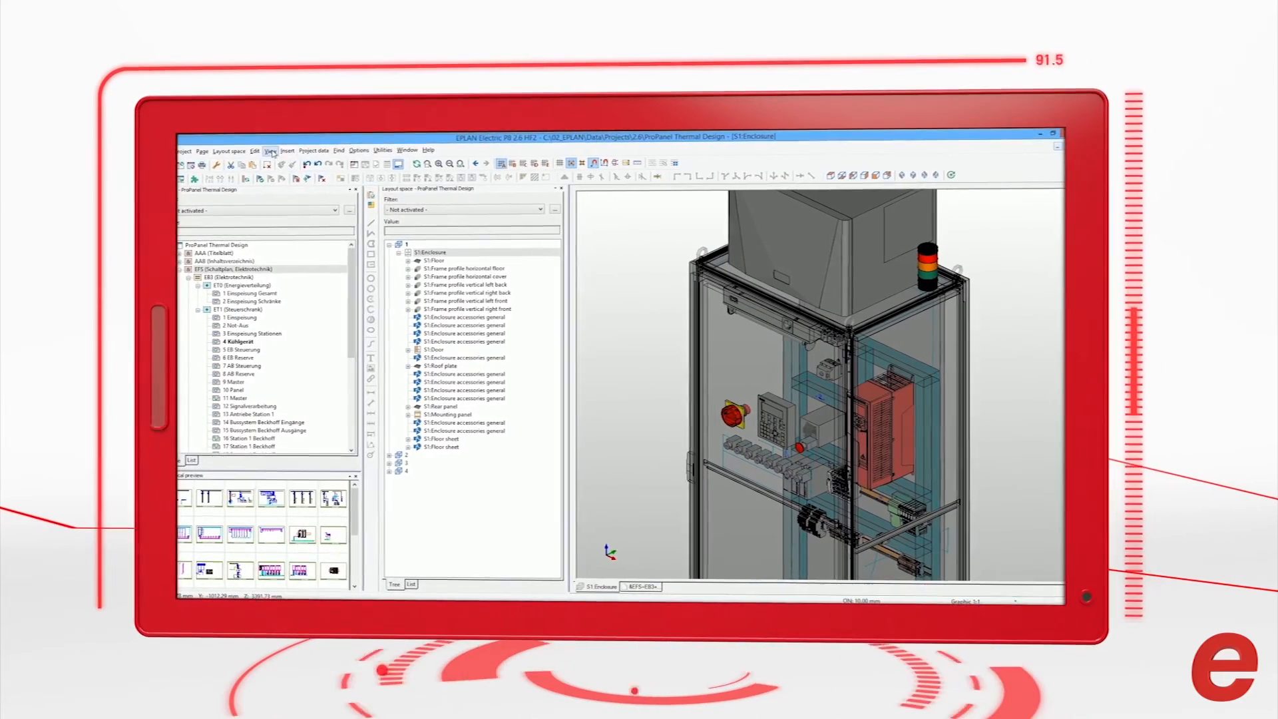
click(269, 152)
mouse_move(308, 287)
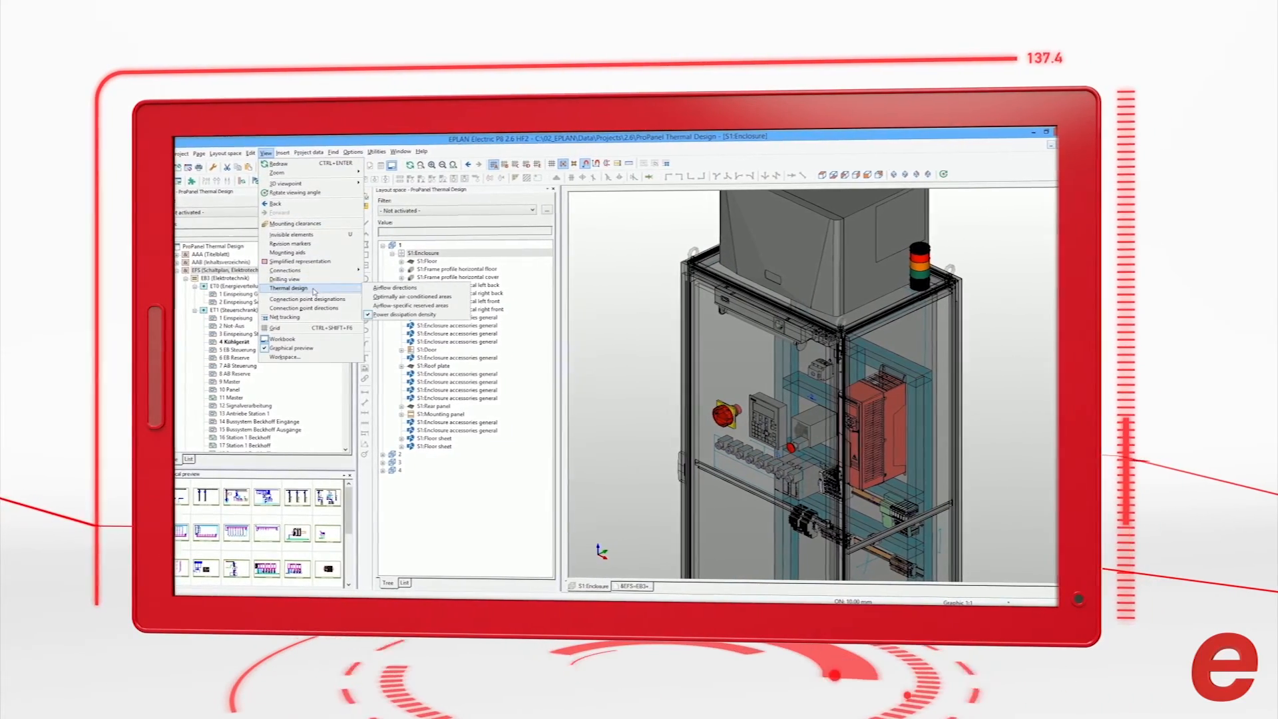
click(397, 296)
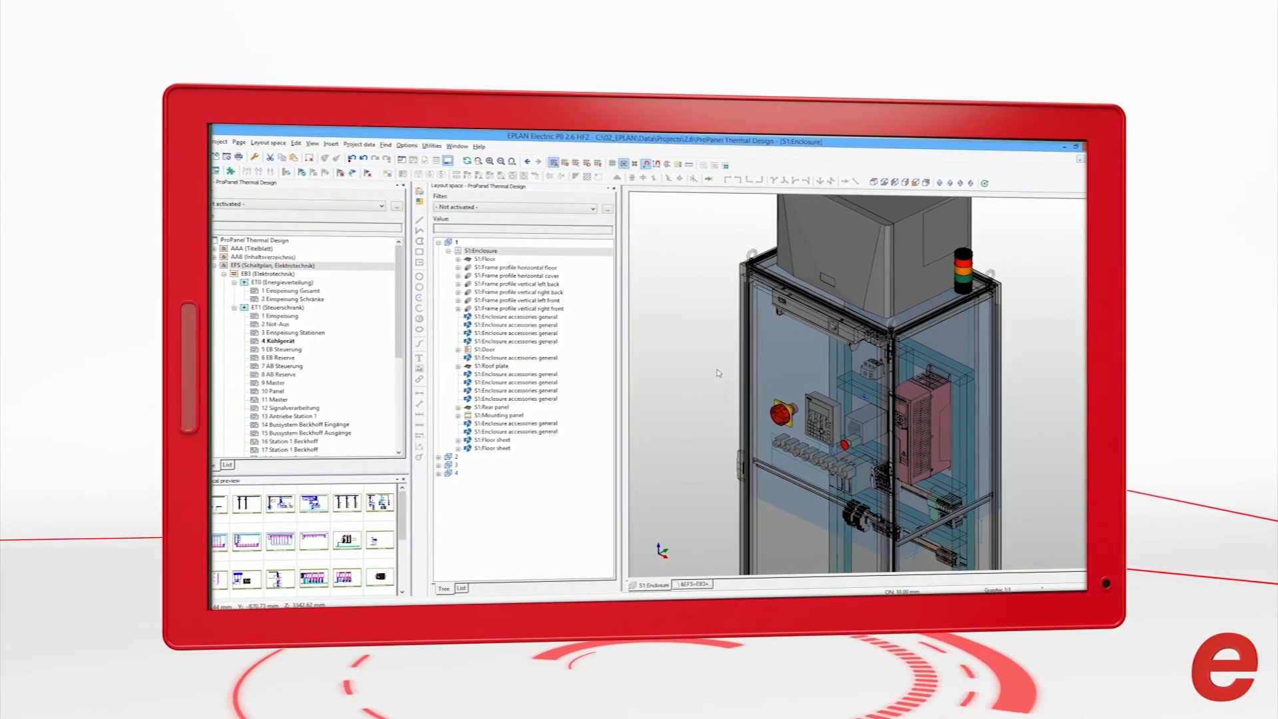